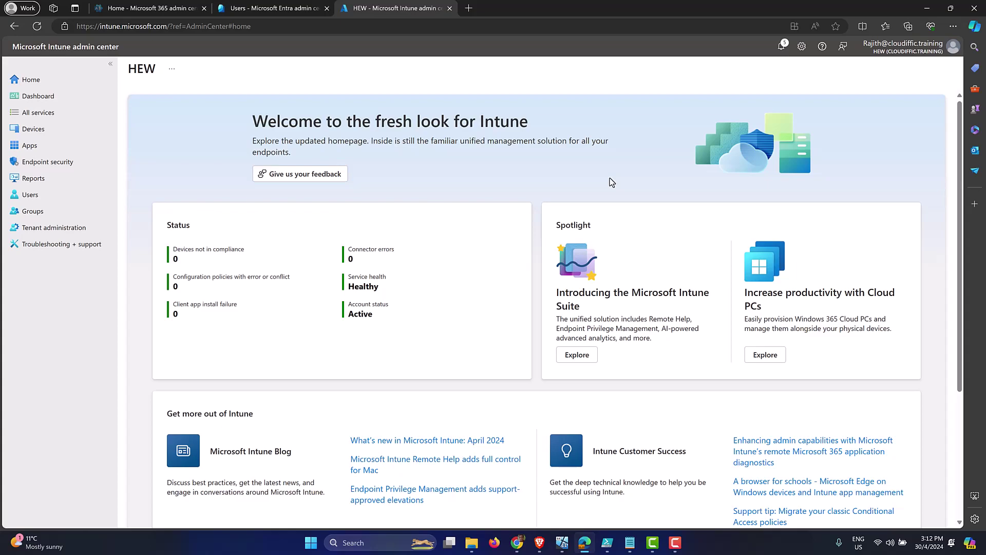
# Step: Close the Copilot side pane on the Windows 11 VM, then bring the Intune admin center back
pyautogui.click(564, 543)
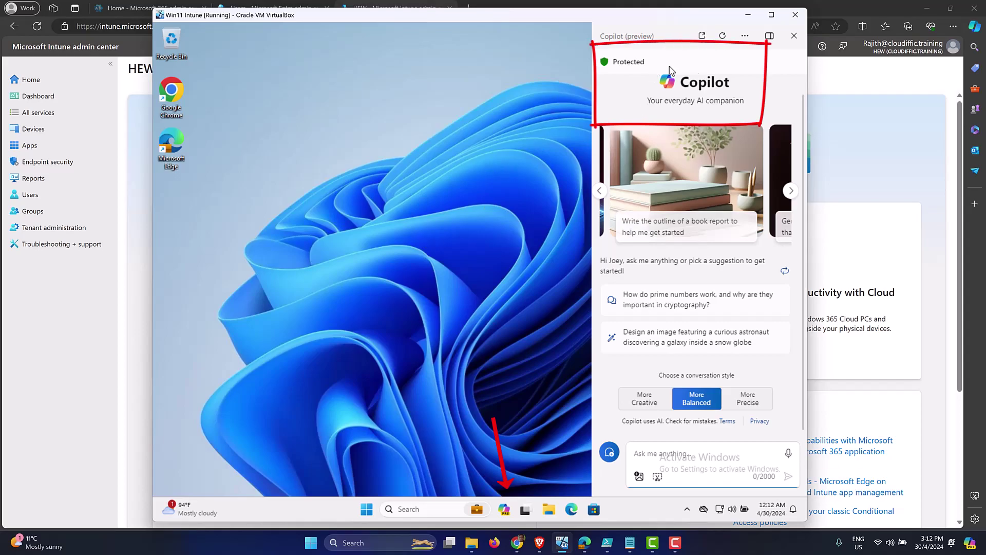
pyautogui.click(795, 36)
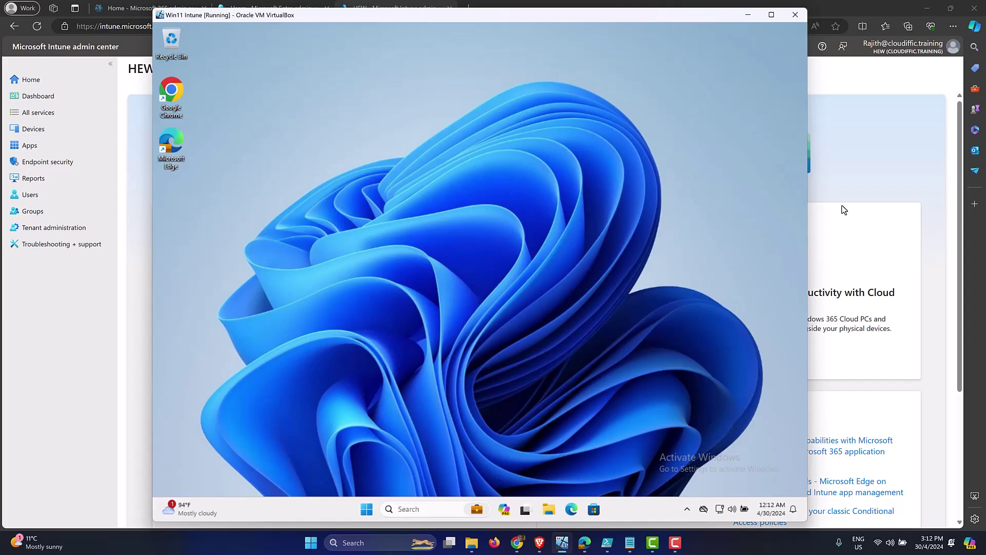
pyautogui.click(867, 175)
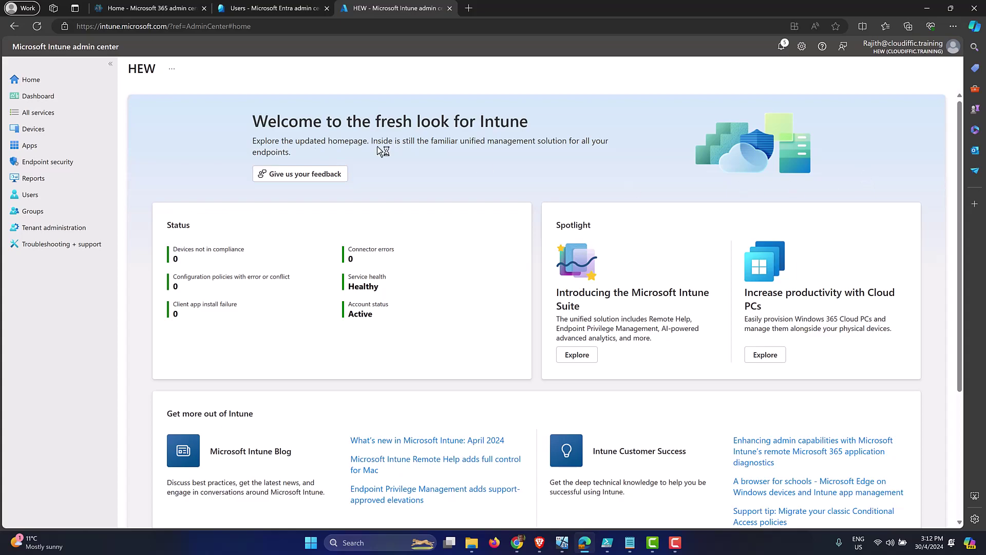
# Step: Go to Devices > Windows > Configuration profiles to list the three existing settings-catalog policies
pyautogui.click(118, 30)
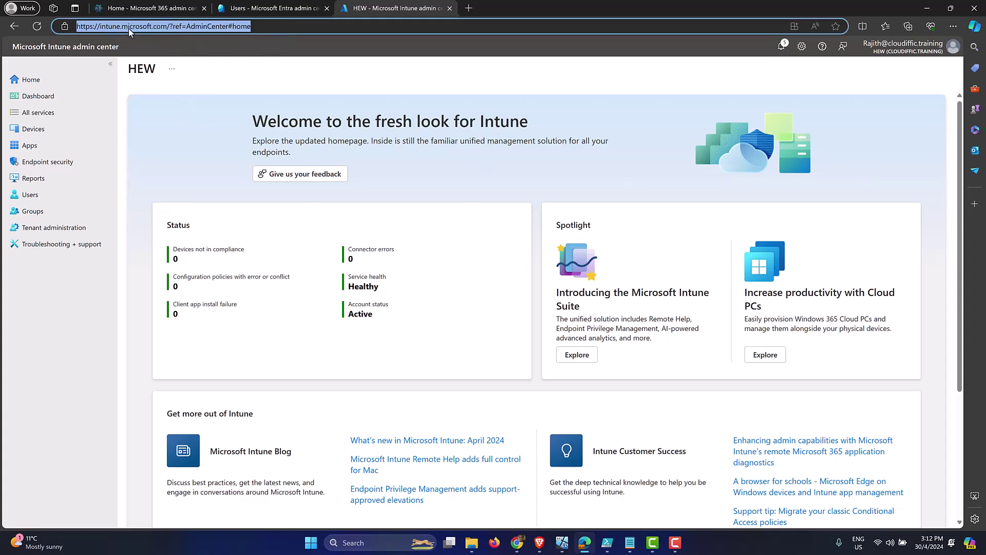
pyautogui.click(267, 76)
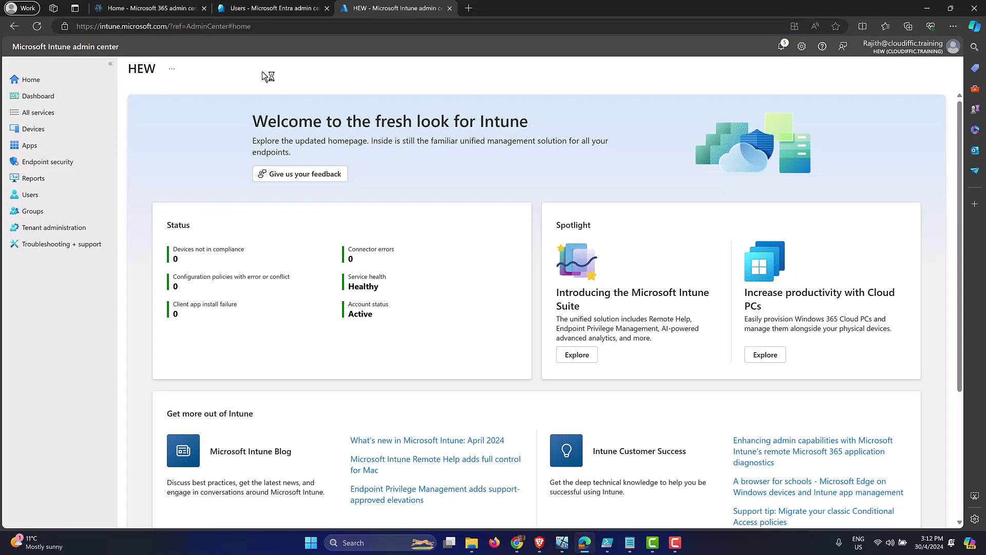
pyautogui.click(69, 136)
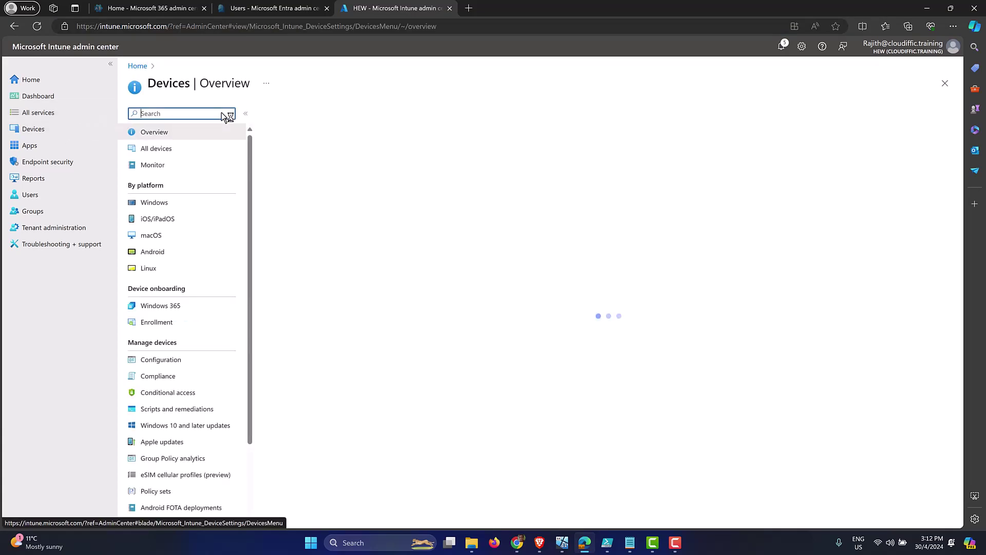
pyautogui.click(182, 201)
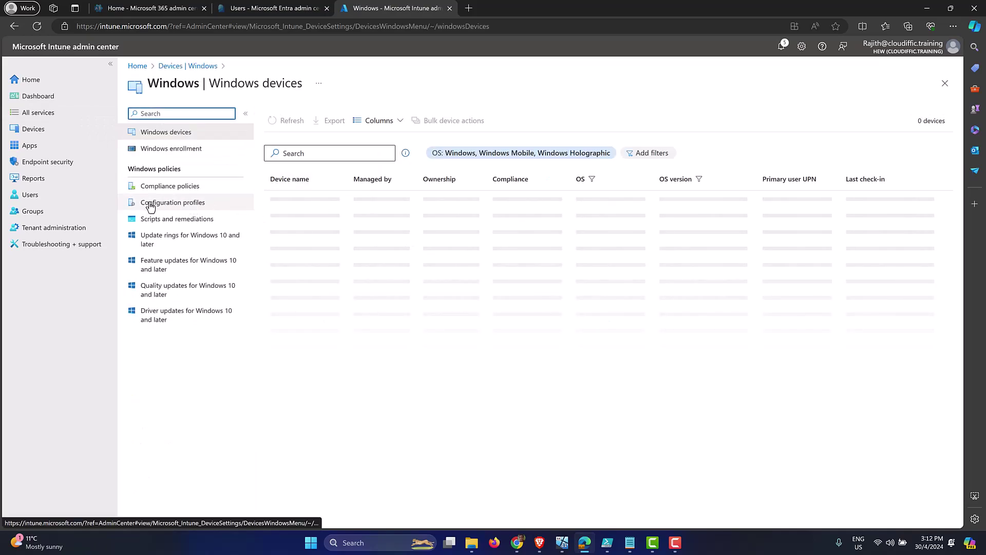
pyautogui.click(196, 205)
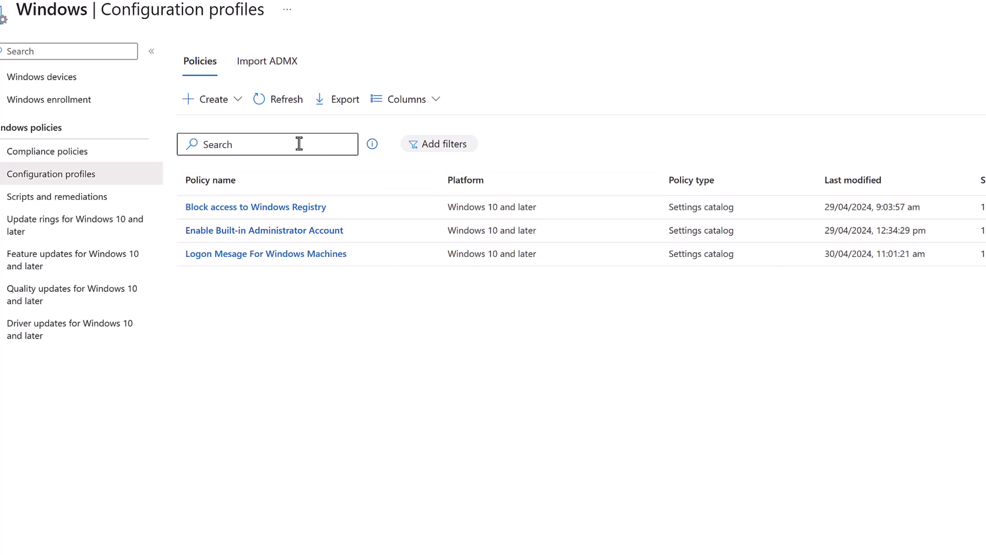
# Step: Start a new policy for Windows 10 and later with the Settings catalog profile type
pyautogui.click(235, 105)
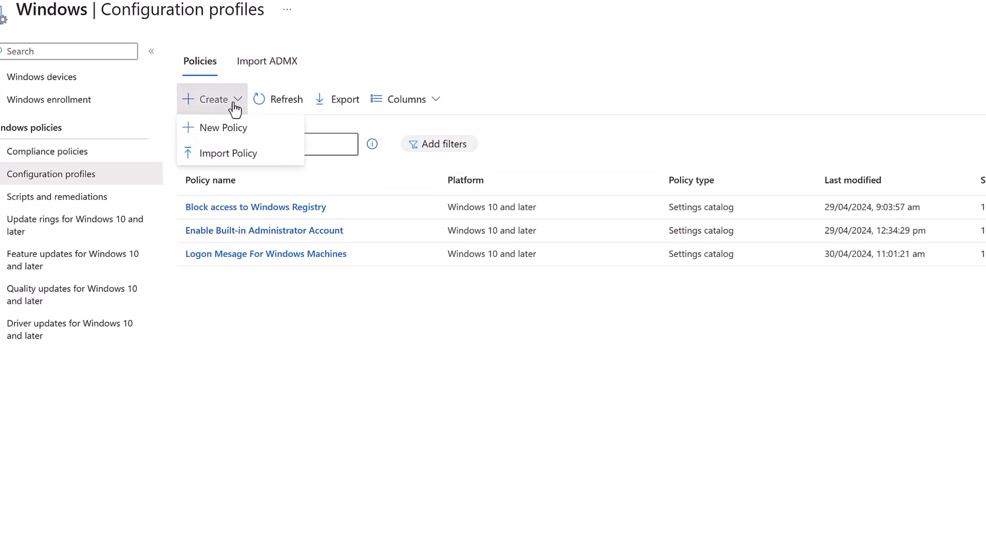
pyautogui.click(226, 129)
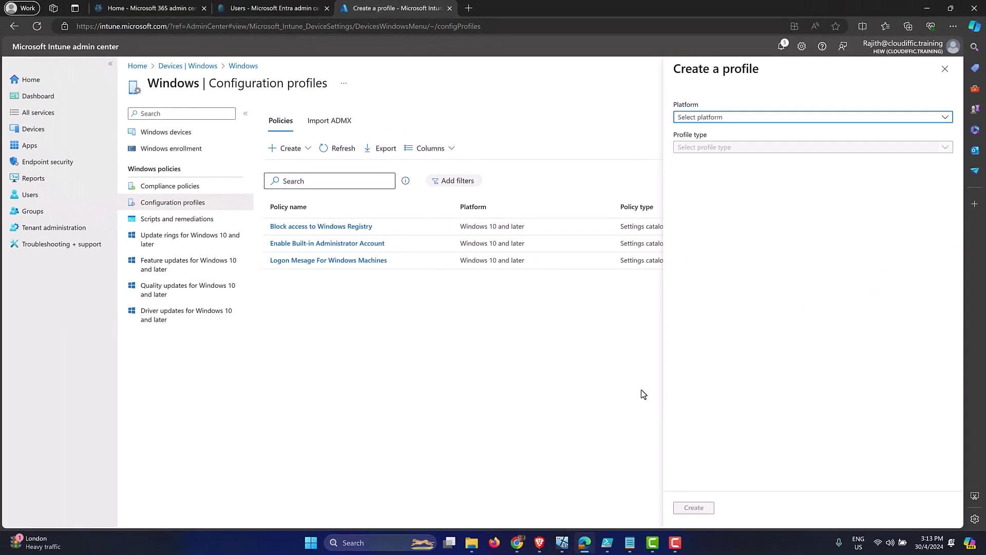
pyautogui.click(731, 117)
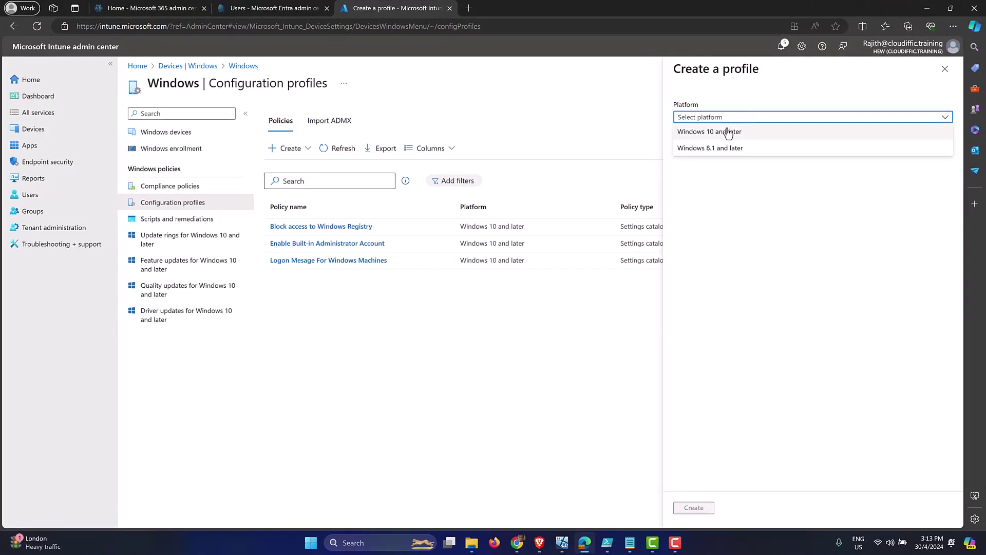
pyautogui.click(727, 131)
pyautogui.click(734, 148)
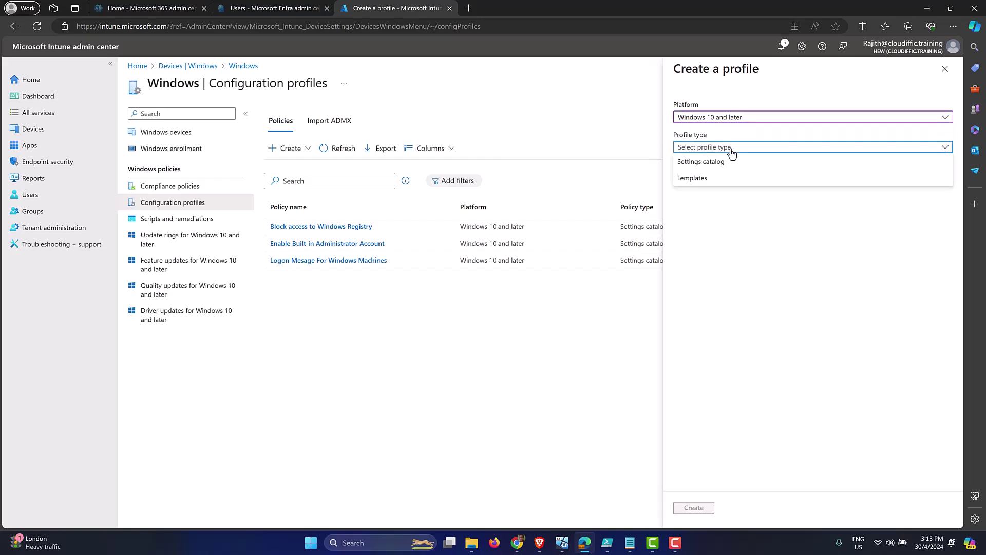
pyautogui.click(729, 163)
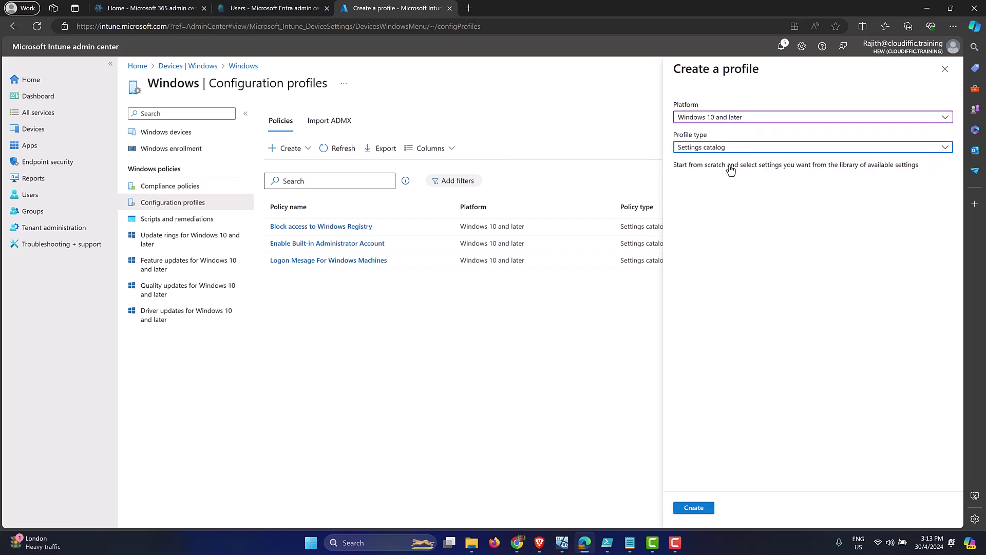
pyautogui.click(695, 508)
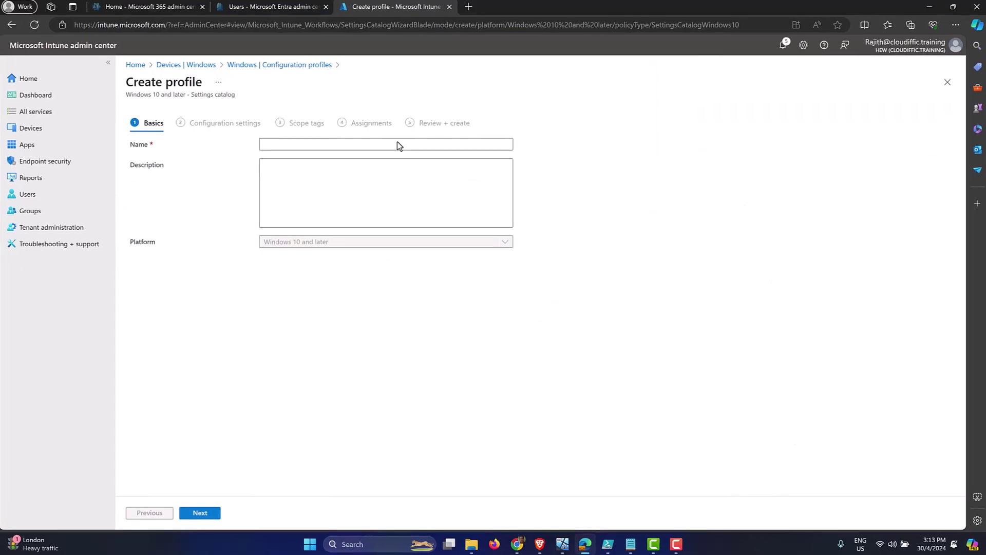
# Step: Name the profile 'Turn off Windows CoPilot' and copy that name into the description
pyautogui.click(344, 140)
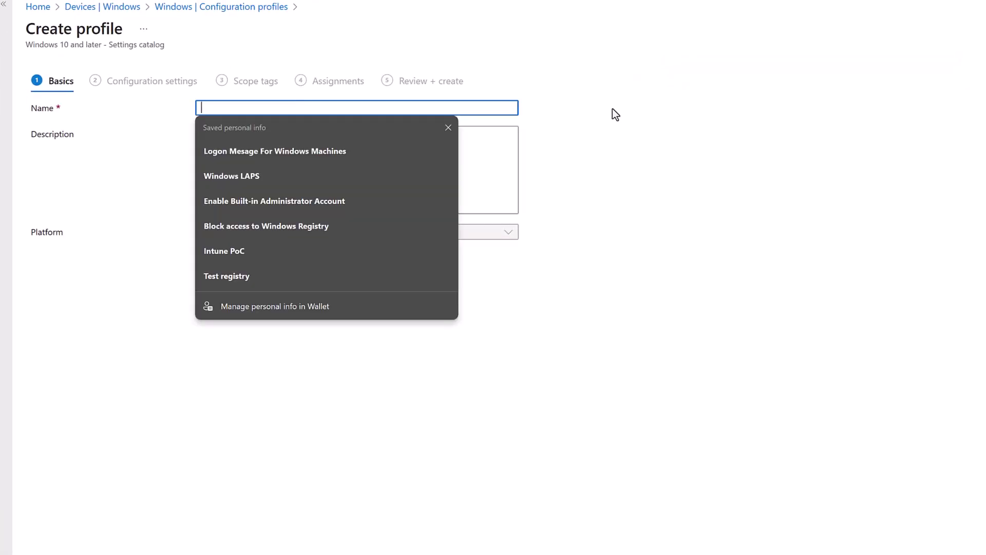
pyautogui.write('Turn off ')
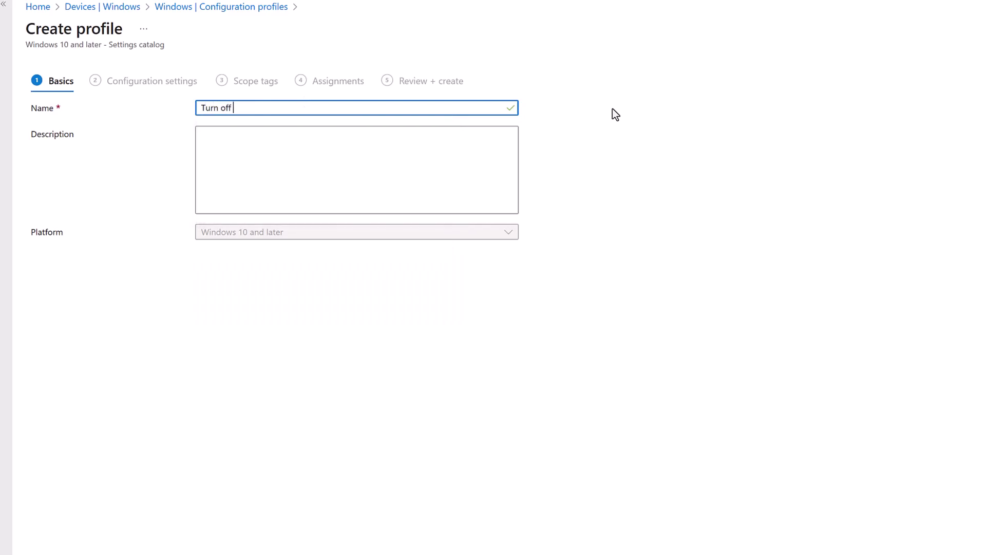
pyautogui.write('Windows CoPilot')
pyautogui.hotkey('ctrl', 'a')
pyautogui.hotkey('ctrl', 'c')
pyautogui.press('Tab')
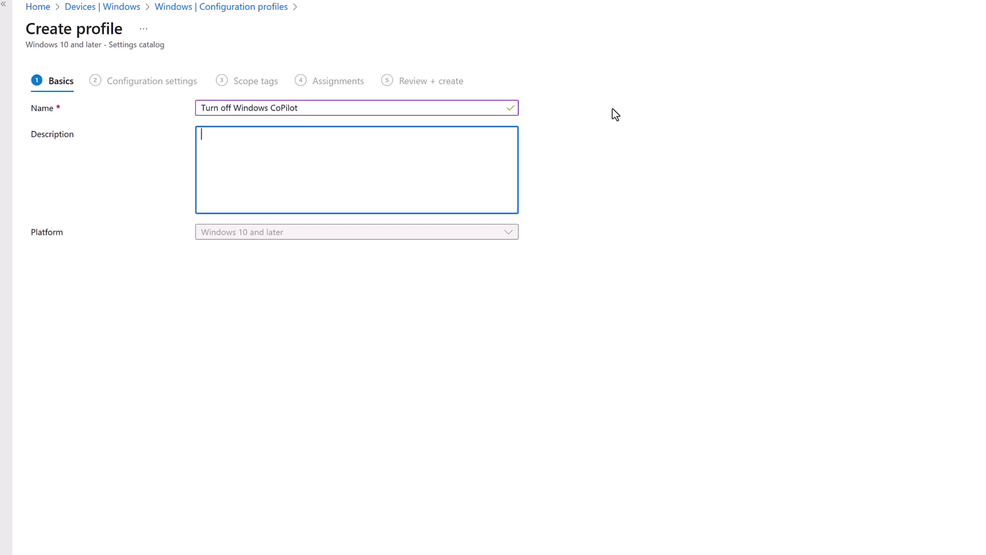
pyautogui.hotkey('ctrl', 'v')
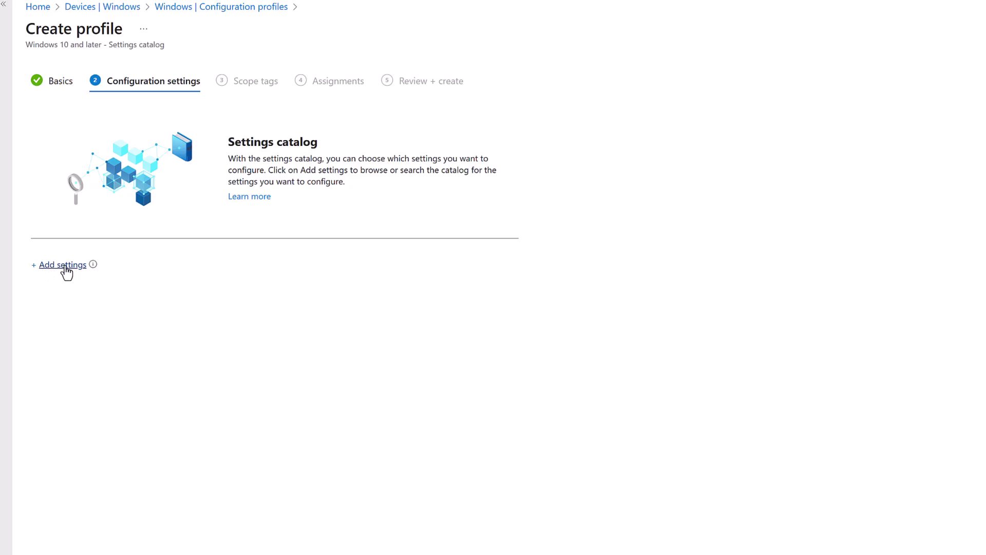
# Step: Search 'copilot', add Windows AI's 'Turn Off Copilot in Windows (User)', and set it to Disable Copilot
pyautogui.click(66, 266)
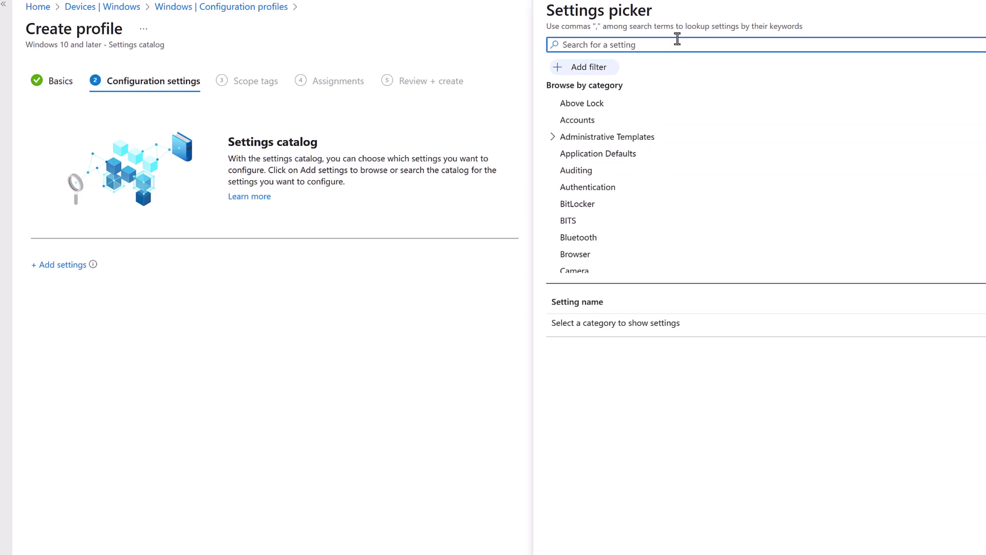
pyautogui.write('copilot')
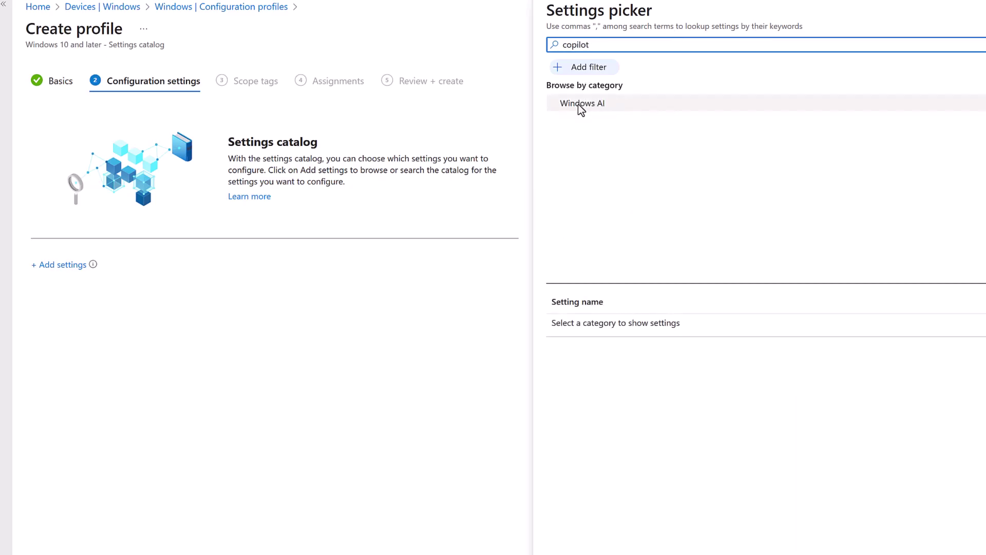
pyautogui.click(591, 106)
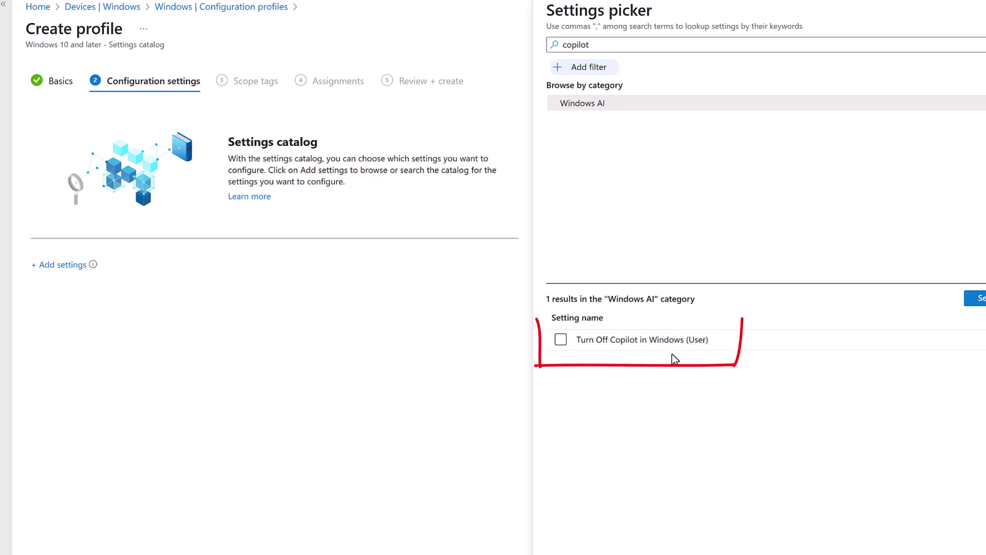
pyautogui.click(563, 342)
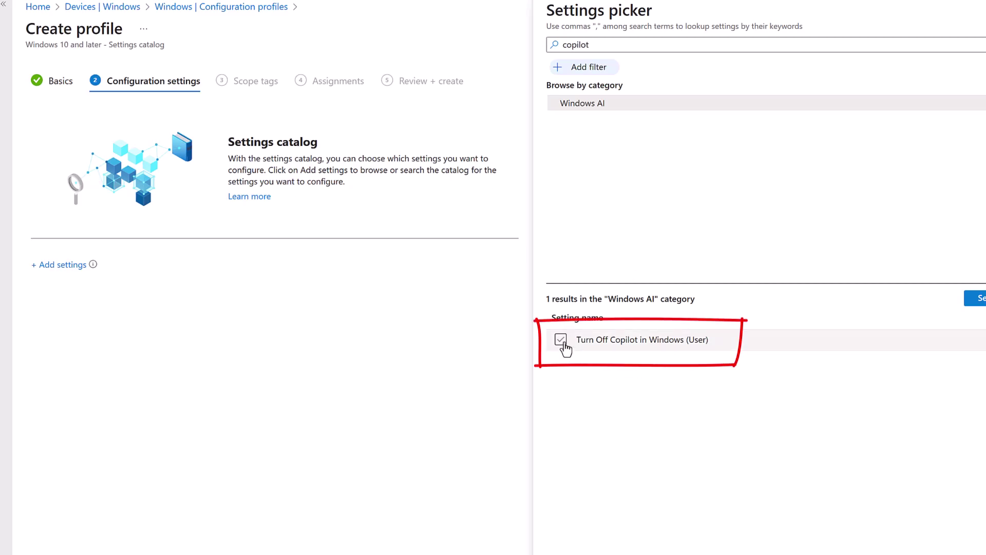
pyautogui.click(563, 343)
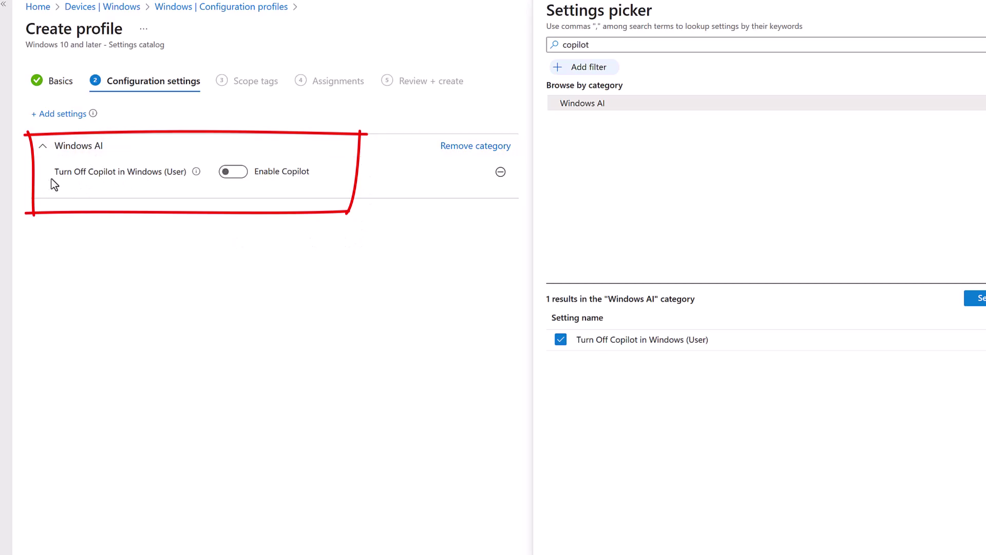
pyautogui.moveTo(95, 177); pyautogui.dragTo(150, 179)
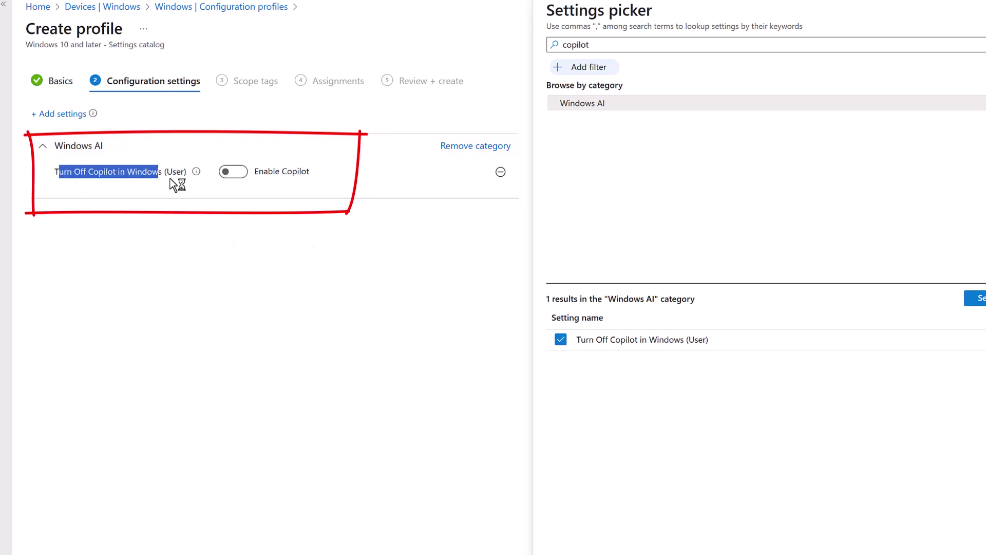
pyautogui.click(240, 180)
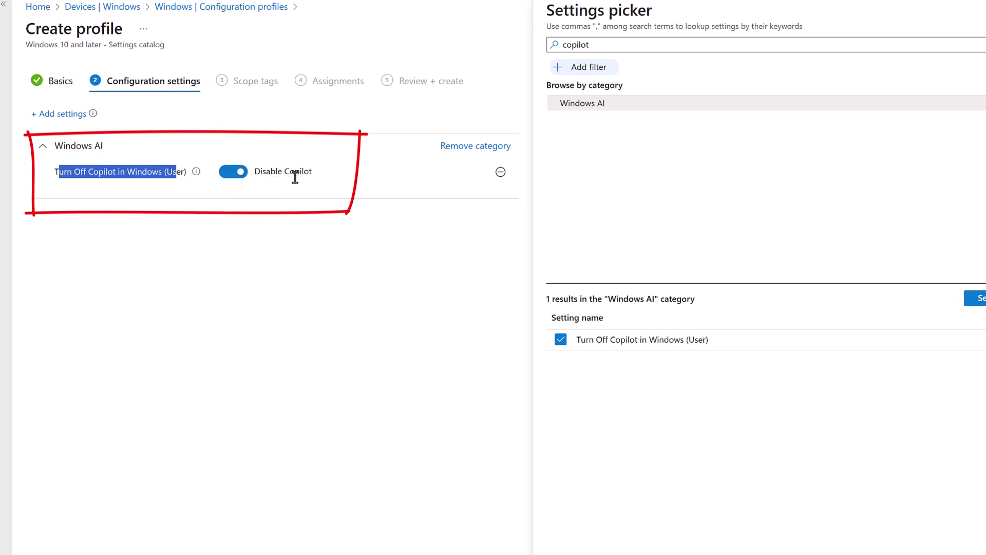
pyautogui.click(113, 180)
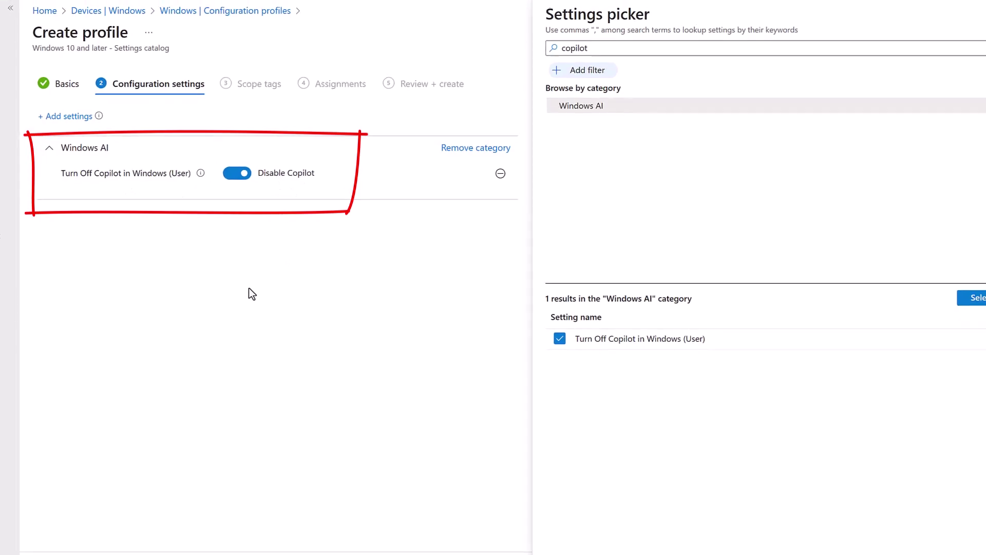
# Step: Pass the scope tags step, include All users under Assignments, and continue to Review + create
pyautogui.click(203, 512)
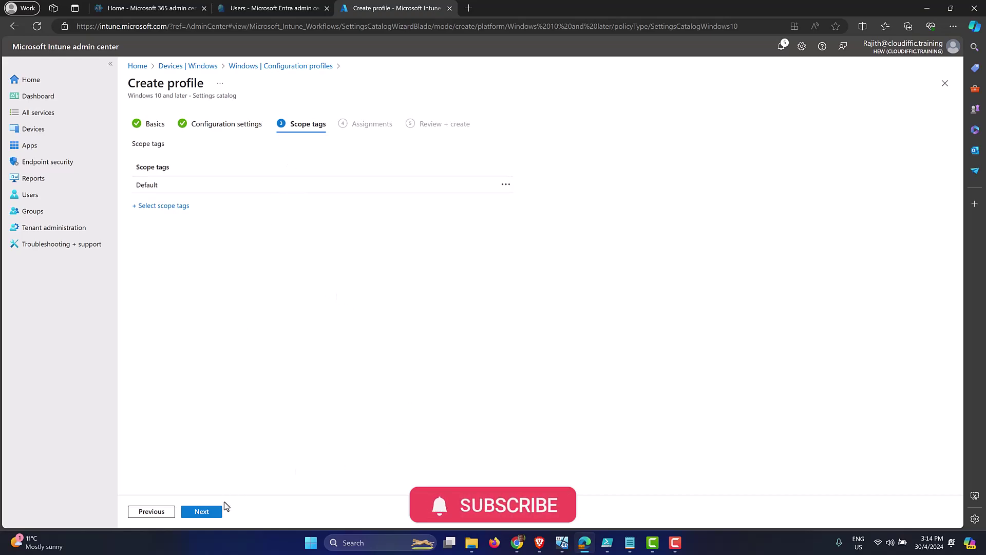
pyautogui.click(205, 512)
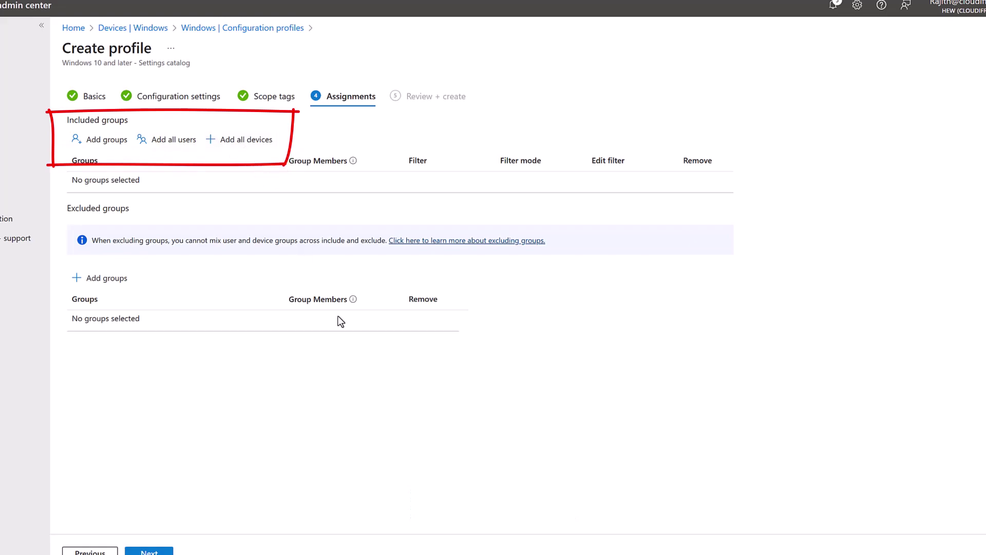
pyautogui.click(99, 146)
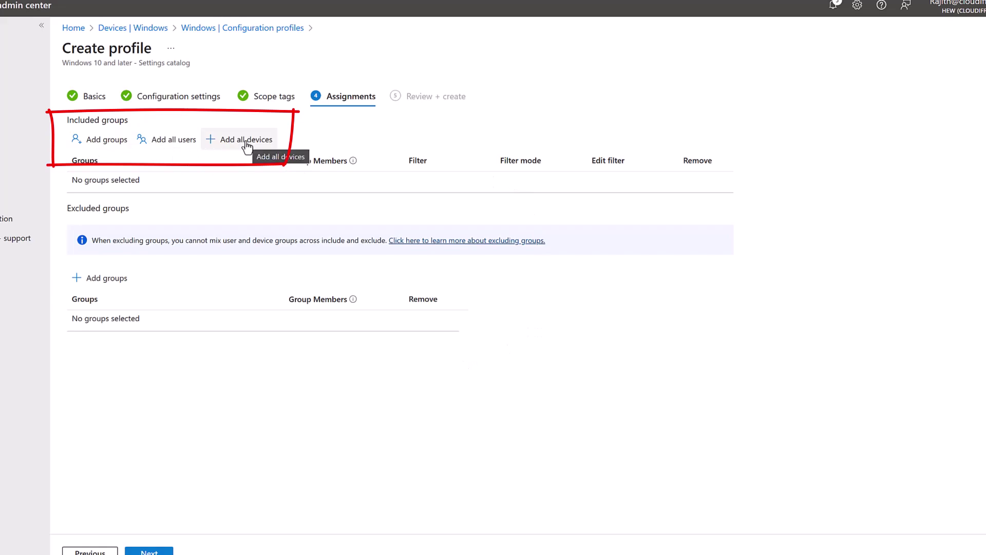
pyautogui.click(182, 149)
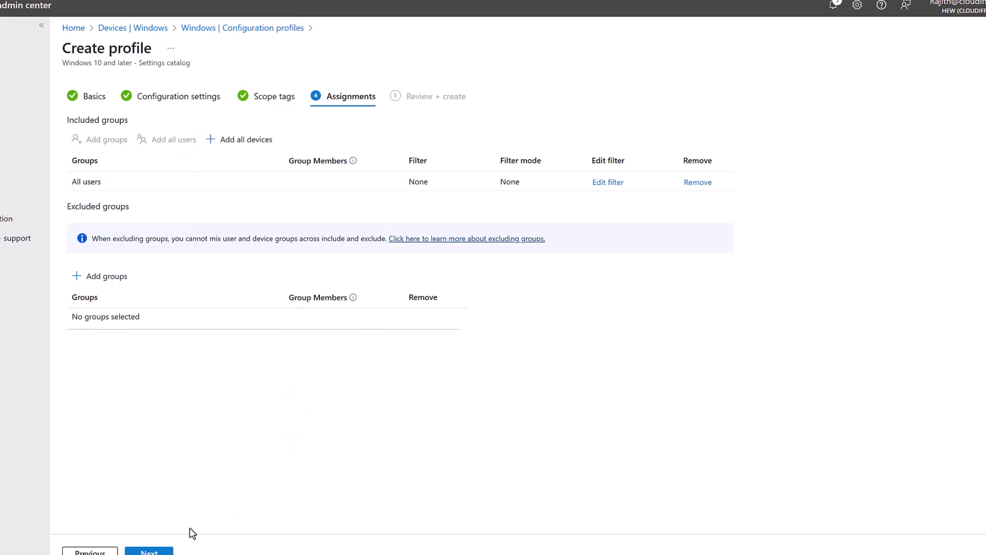
pyautogui.click(149, 551)
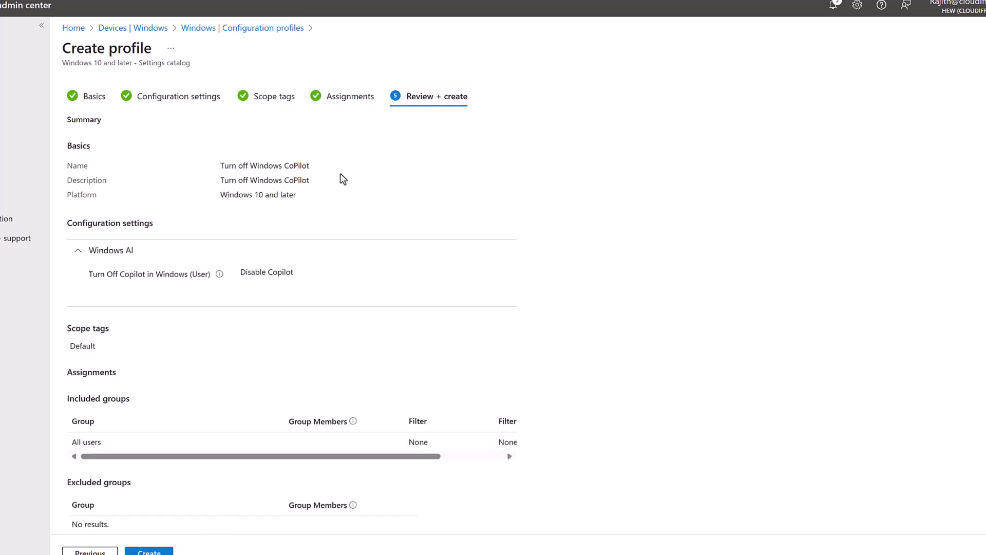
# Step: Check the Review + create summary and create the 'Turn off Windows CoPilot' profile
pyautogui.moveTo(93, 275); pyautogui.dragTo(178, 279)
pyautogui.click(350, 275)
pyautogui.scroll(-1, 350, 276)
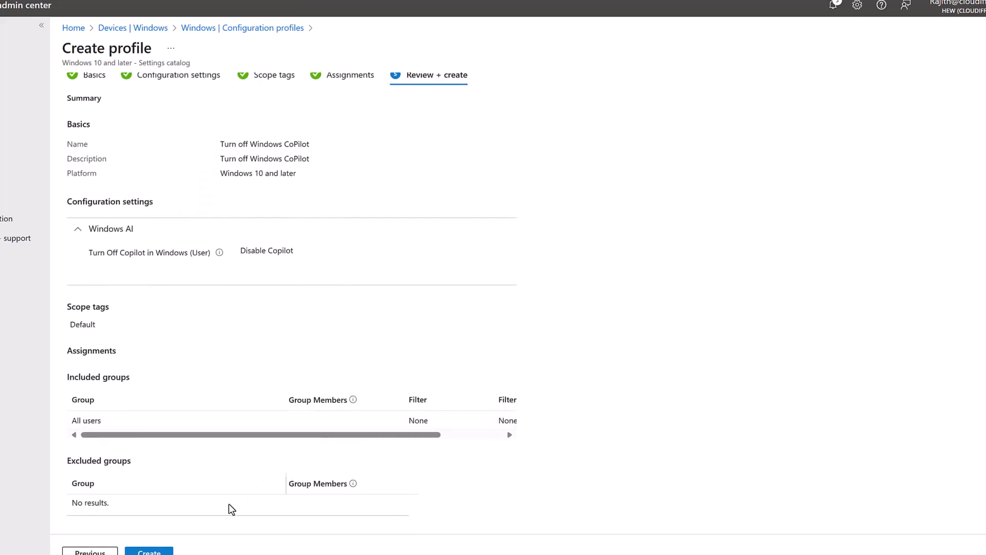
pyautogui.click(149, 552)
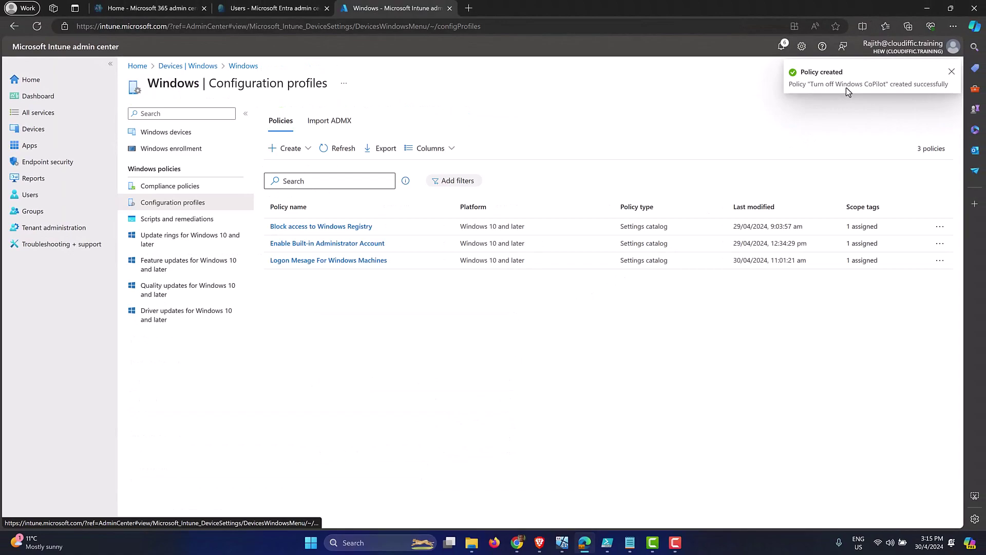
# Step: Refresh the profile list, open CLOUDIFFIC-PC under Windows devices, and confirm a Sync
pyautogui.click(342, 149)
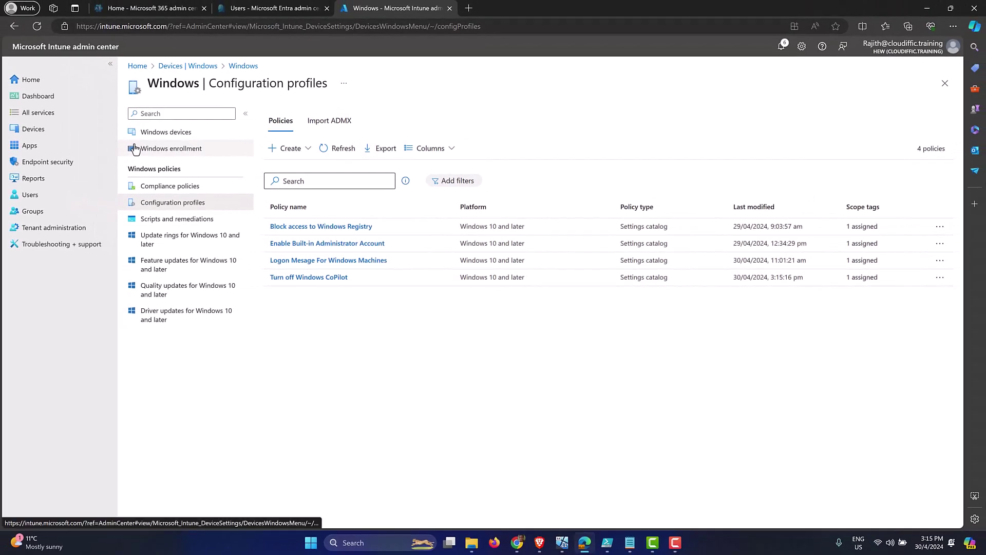
pyautogui.click(76, 138)
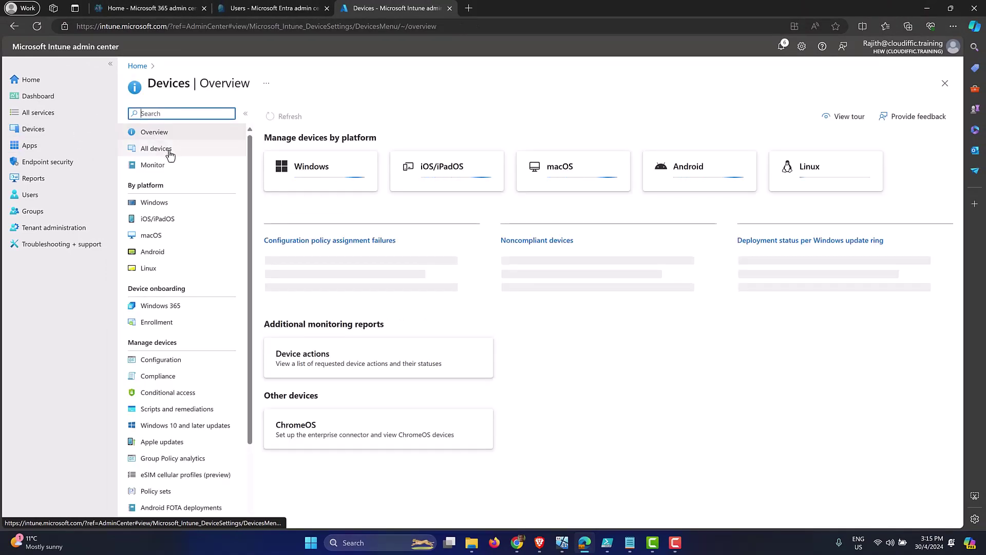
pyautogui.click(48, 133)
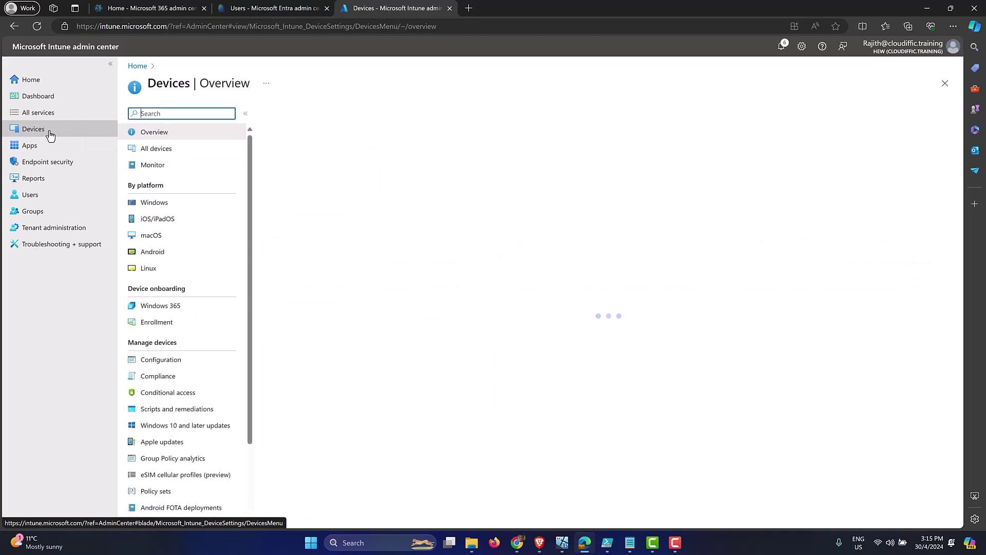
pyautogui.click(185, 203)
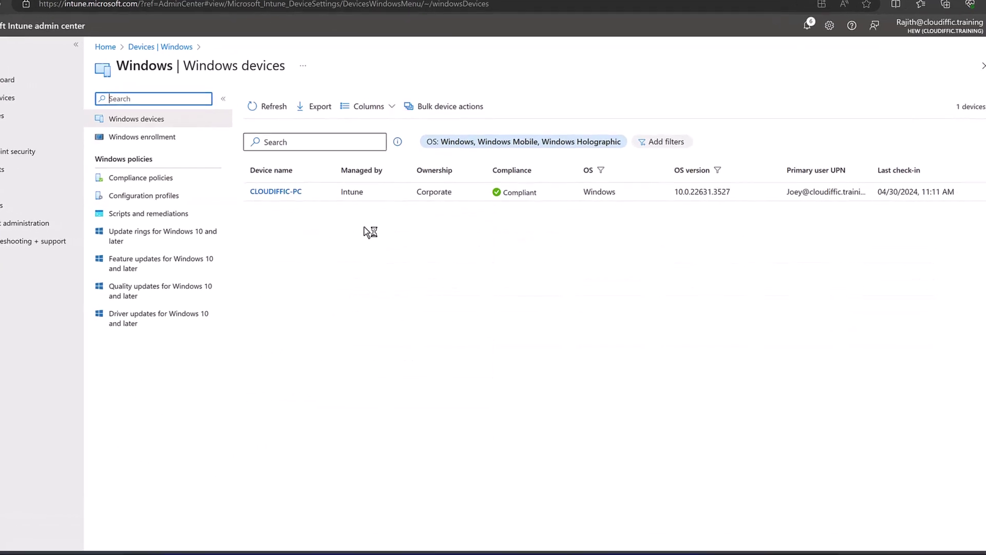
pyautogui.click(268, 183)
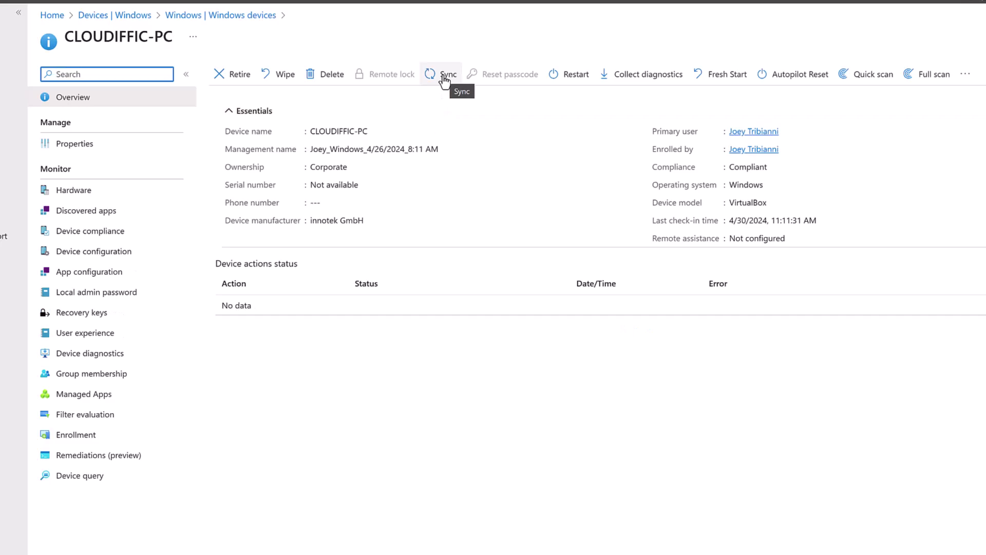
pyautogui.click(443, 80)
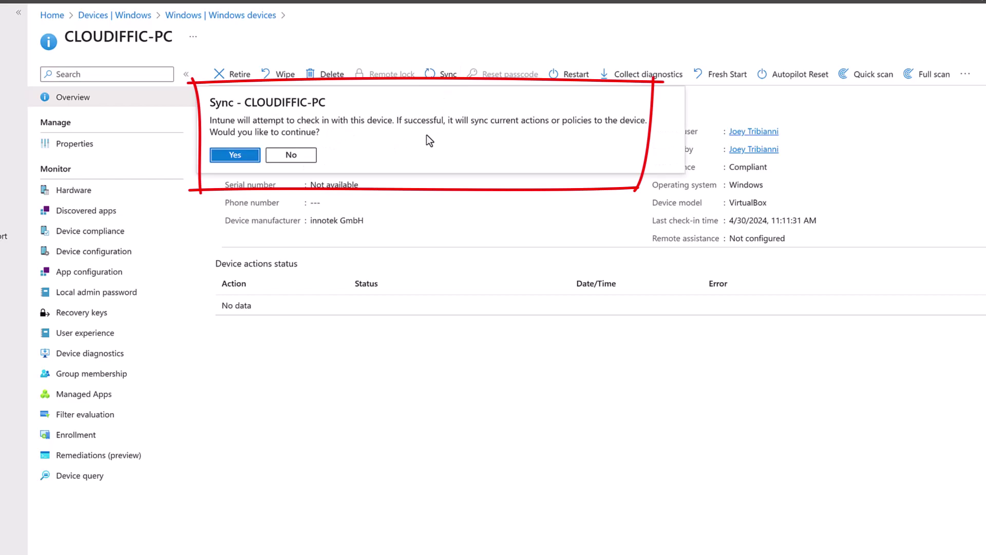
pyautogui.click(235, 155)
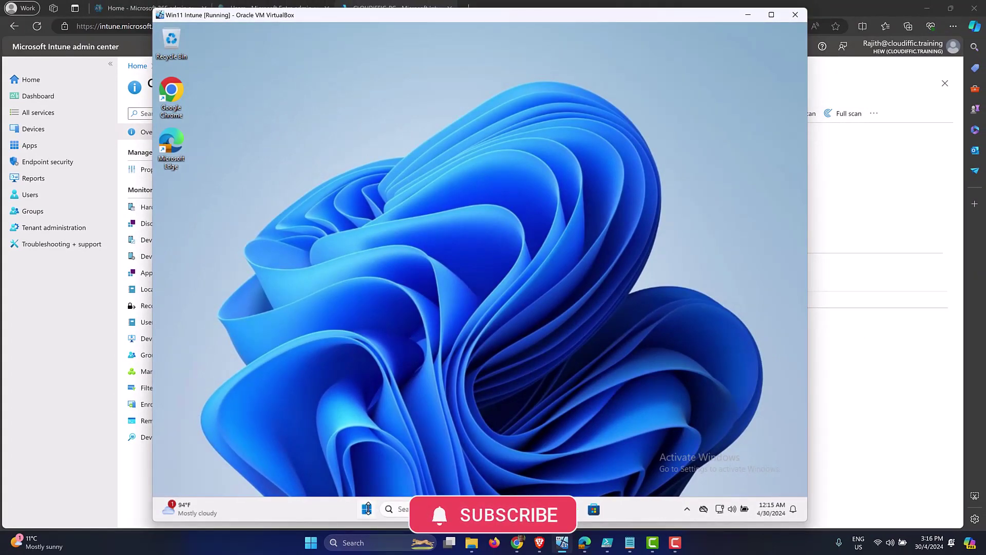
# Step: In the VM, open Settings > Accounts > Access work or school and sync the work account
pyautogui.click(367, 508)
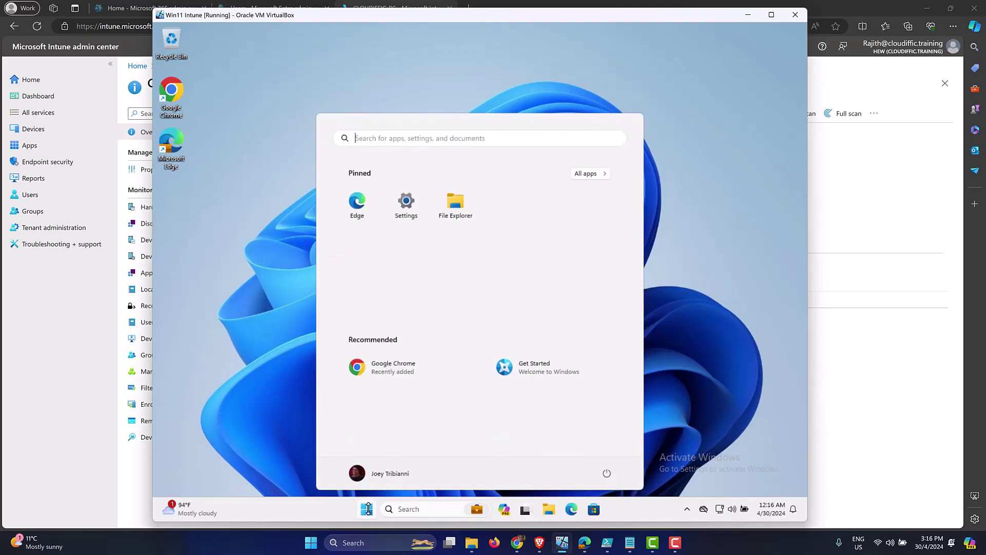
pyautogui.click(405, 204)
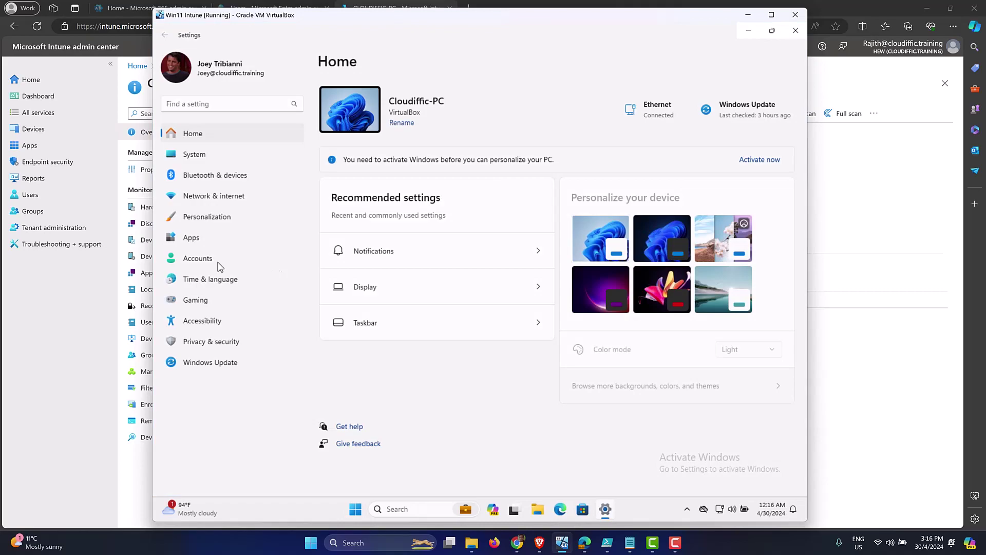
pyautogui.click(216, 262)
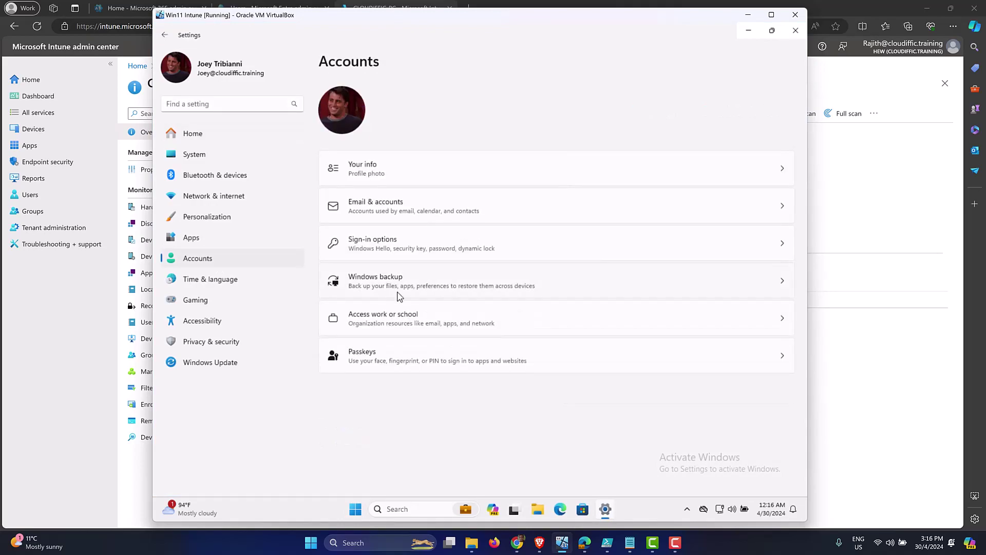
pyautogui.click(407, 322)
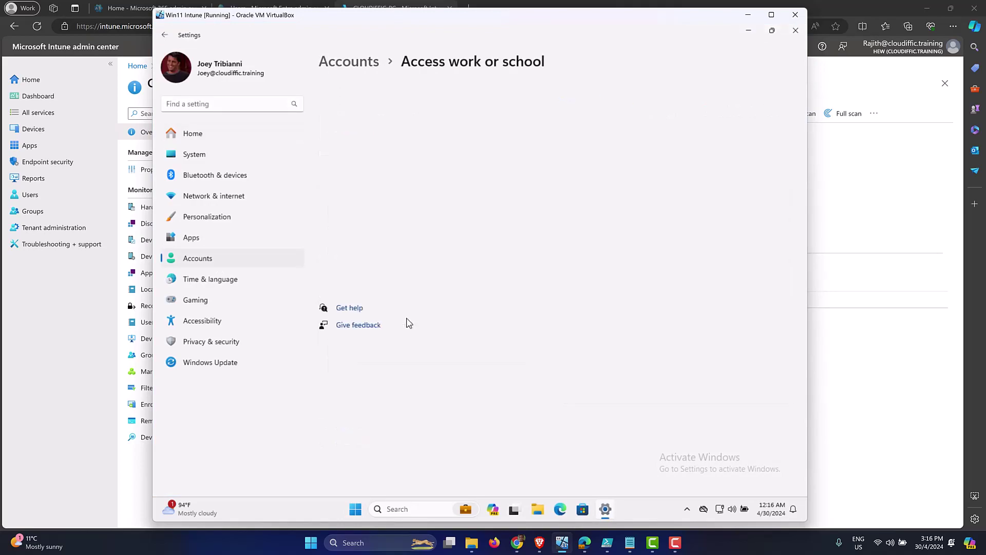
pyautogui.click(782, 163)
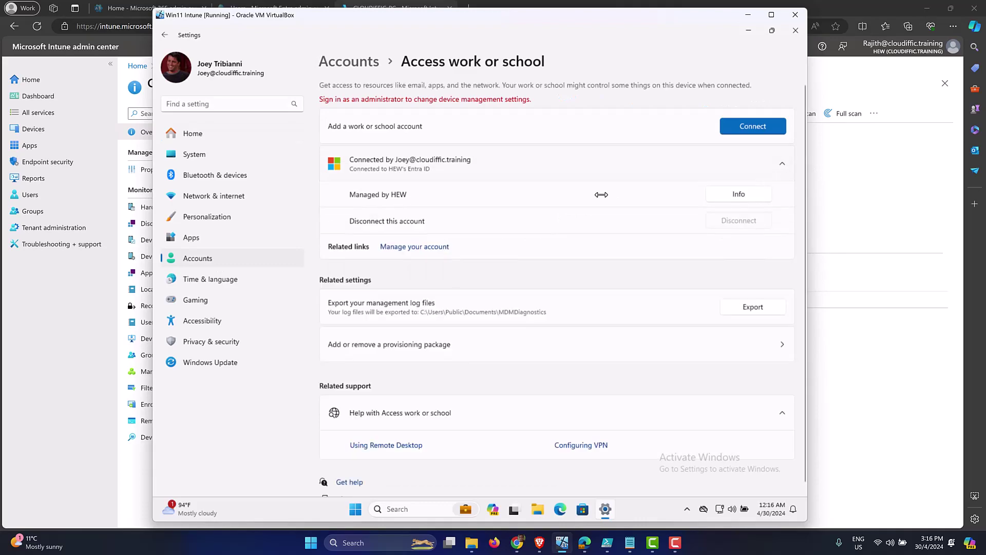
pyautogui.click(737, 195)
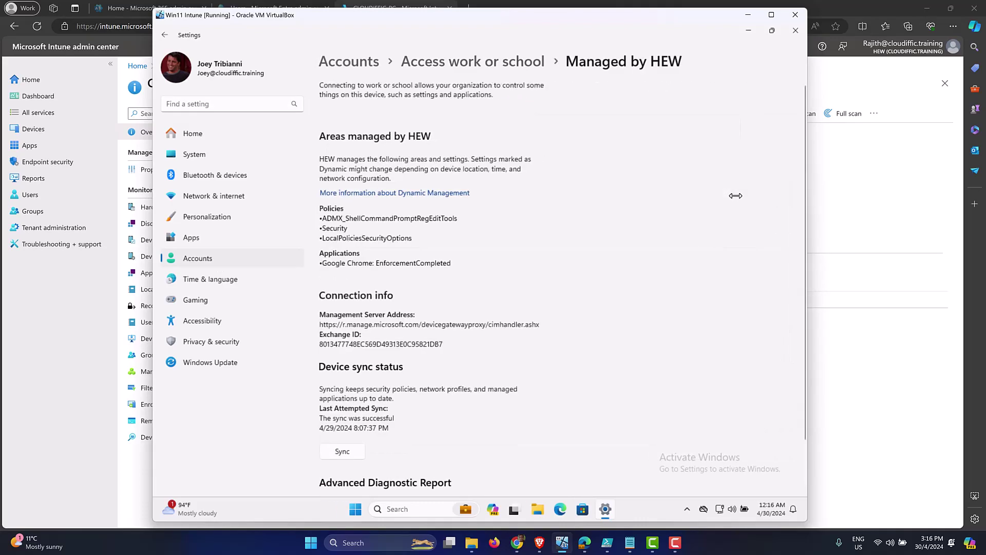
pyautogui.scroll(-3, 729, 198)
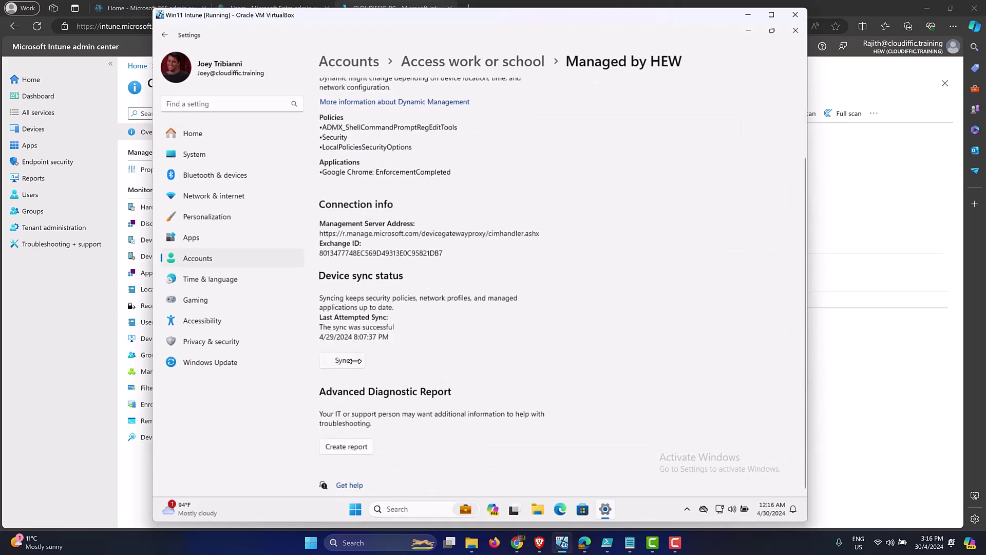
pyautogui.click(343, 361)
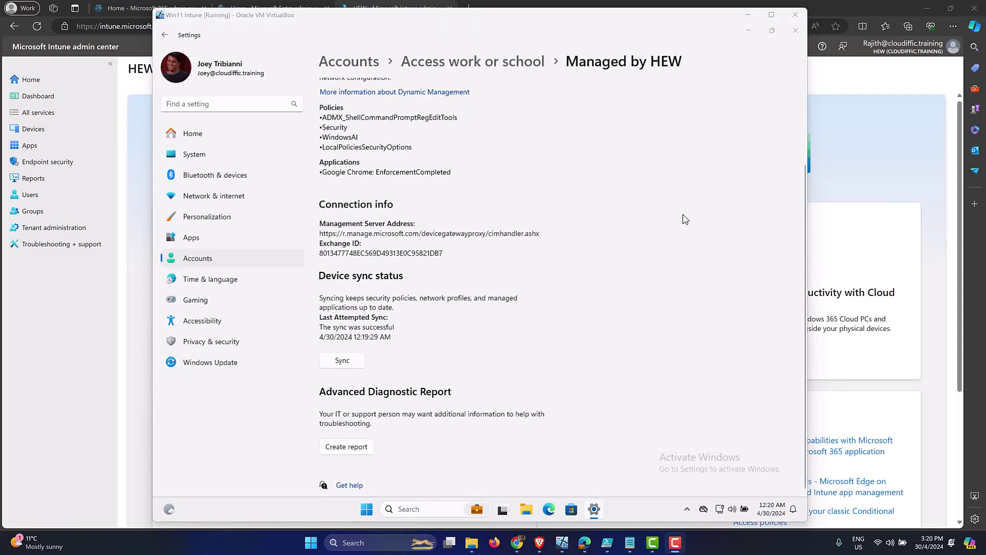
# Step: Close Settings and sign out of Windows through the Win+X menu
pyautogui.click(796, 31)
pyautogui.press('super+x')
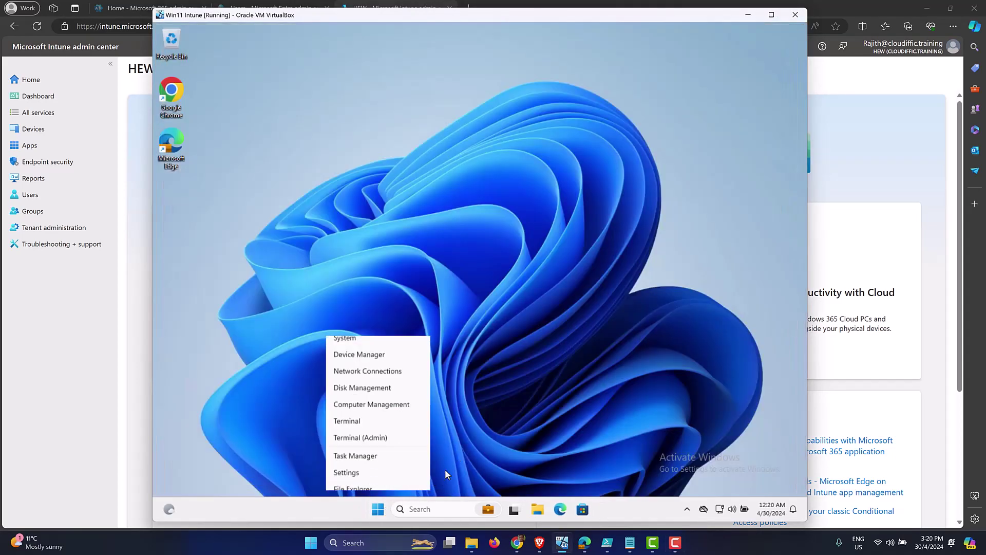
pyautogui.moveTo(405, 464)
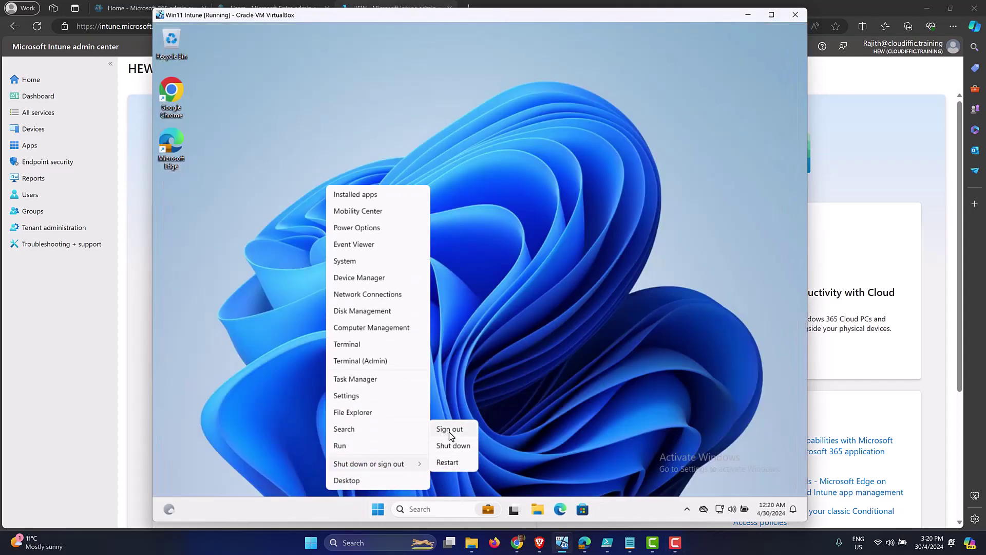
pyautogui.click(450, 435)
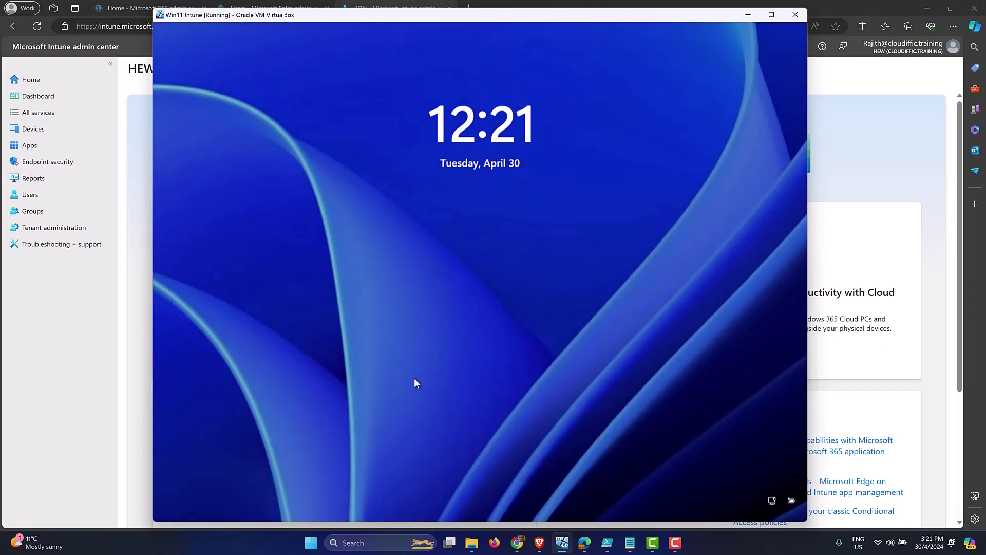
# Step: Dismiss the lock screen and usage notice, then sign back in with the PIN
pyautogui.click(414, 379)
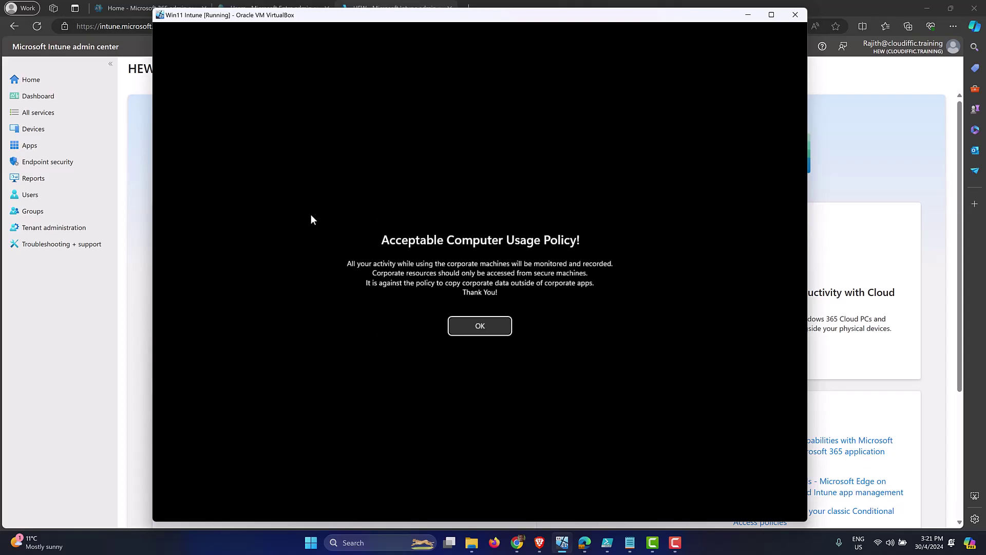
pyautogui.click(483, 328)
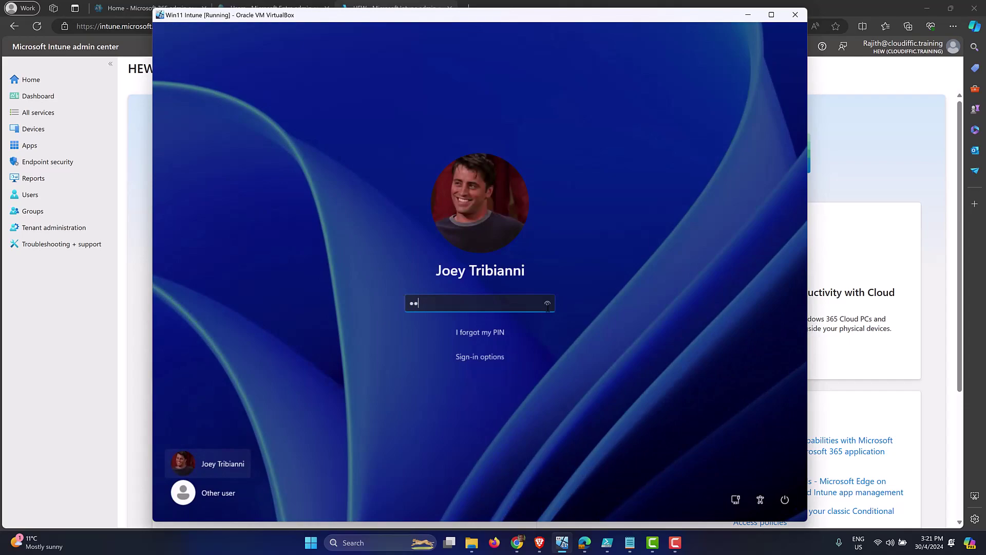
pyautogui.press('Return')
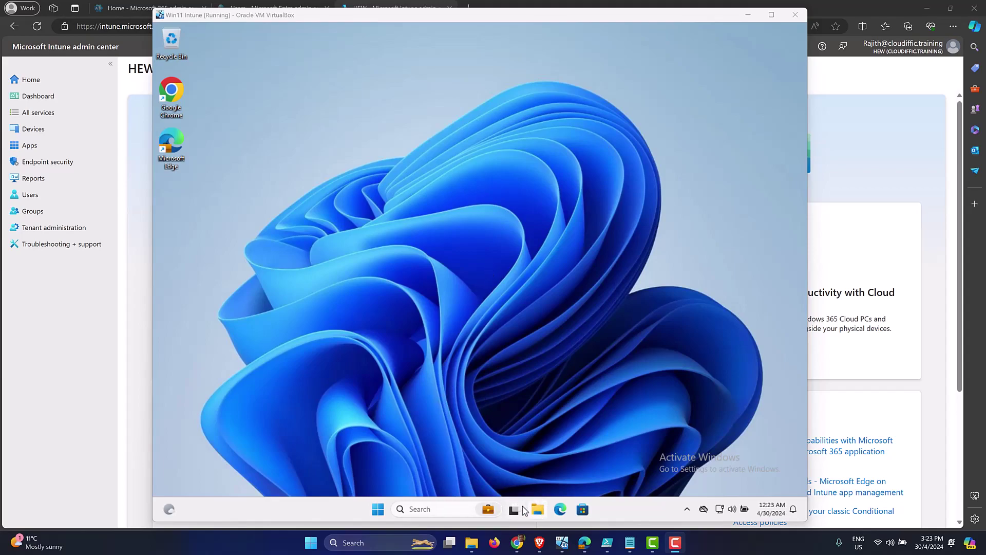
pyautogui.press('super')
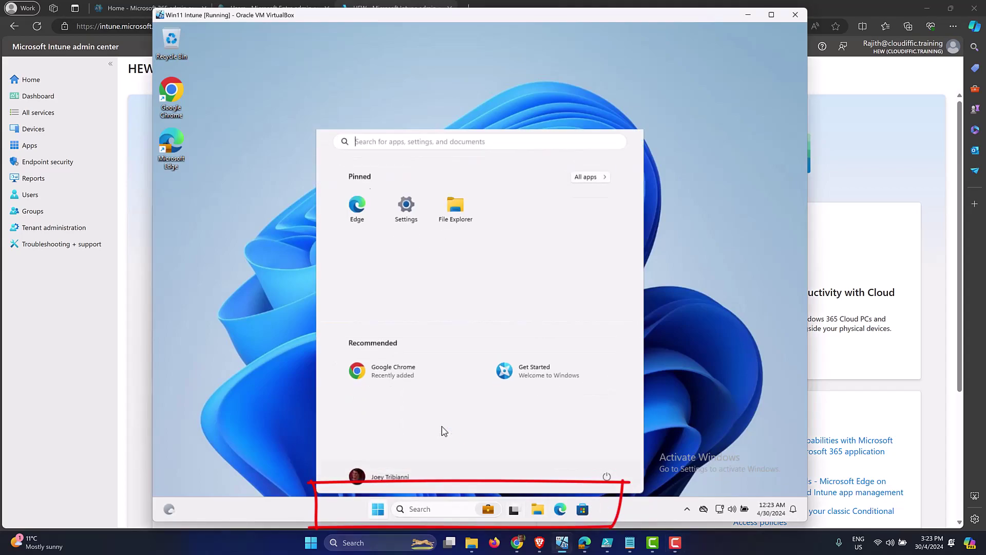
pyautogui.write('copilot')
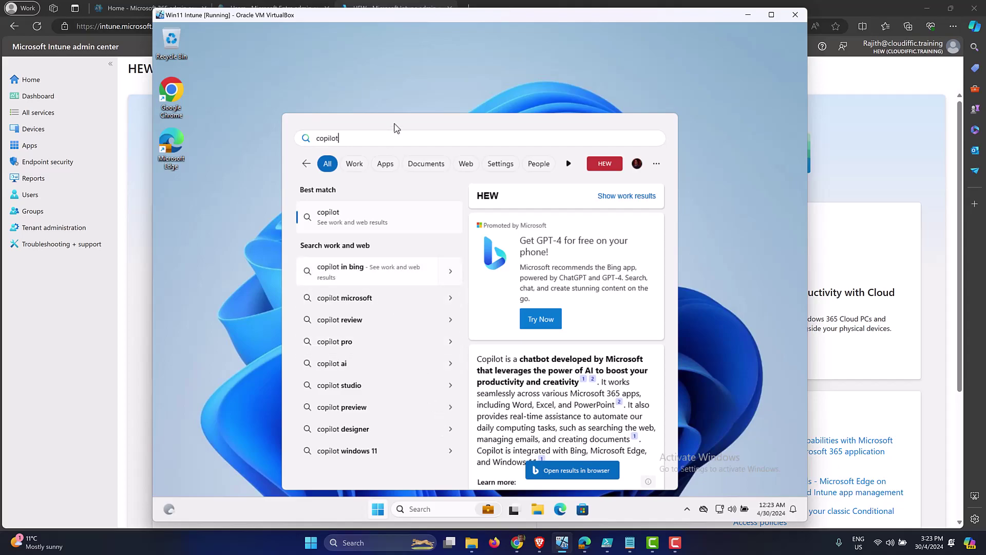
pyautogui.click(408, 98)
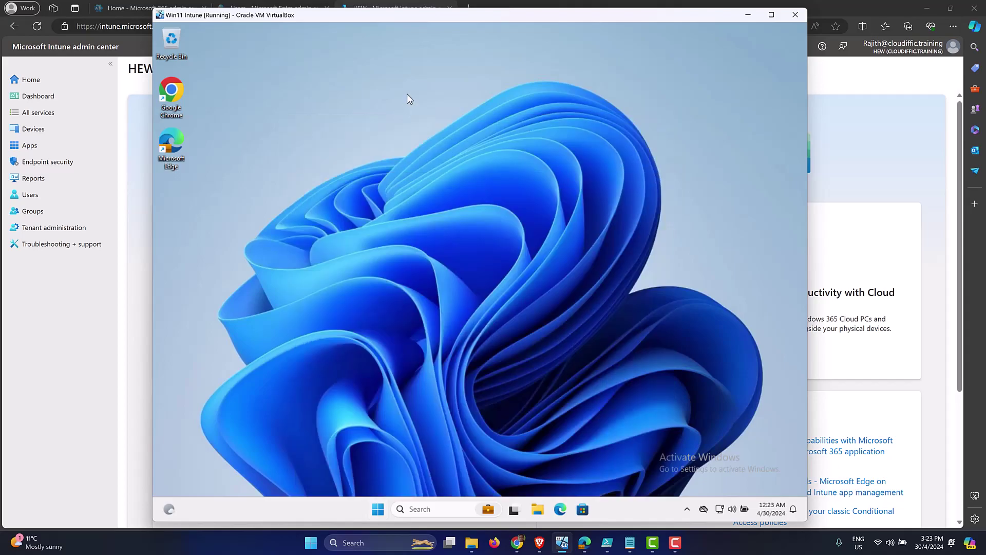